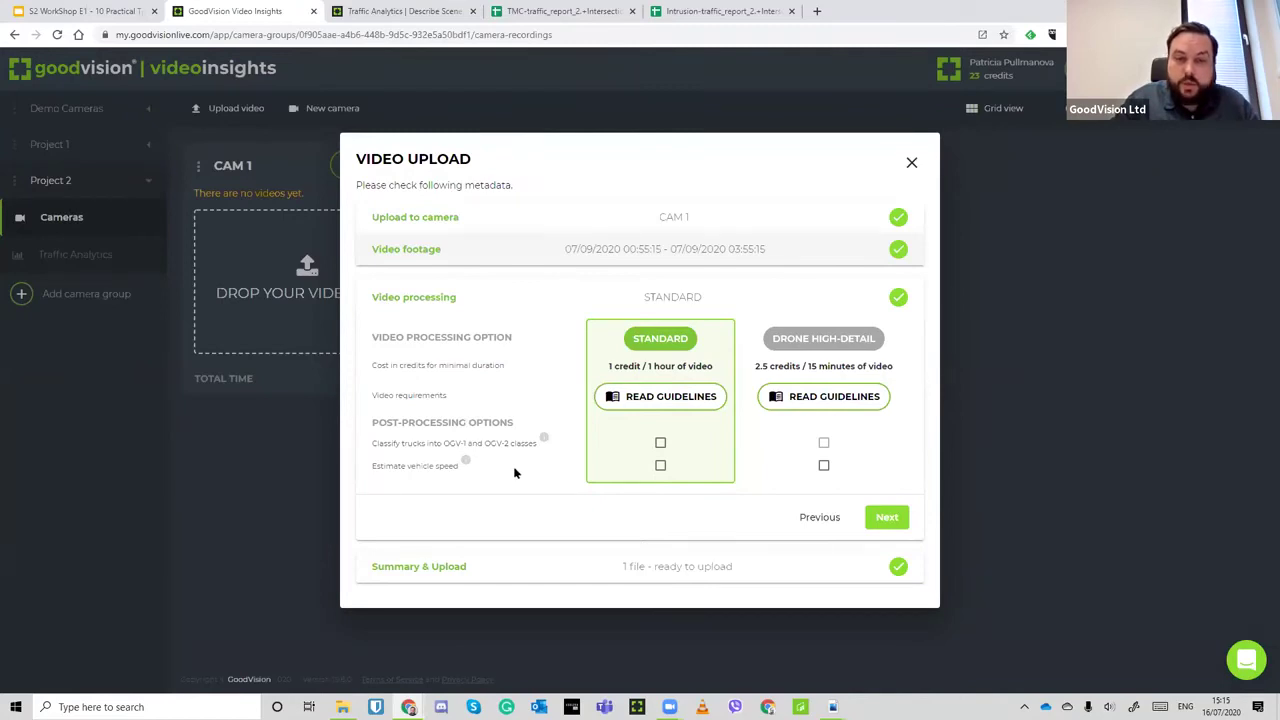
- Enable classifying trucks into OGV-1 and OGV-2 classes for the CAM 1 upload
left_click(660, 442)
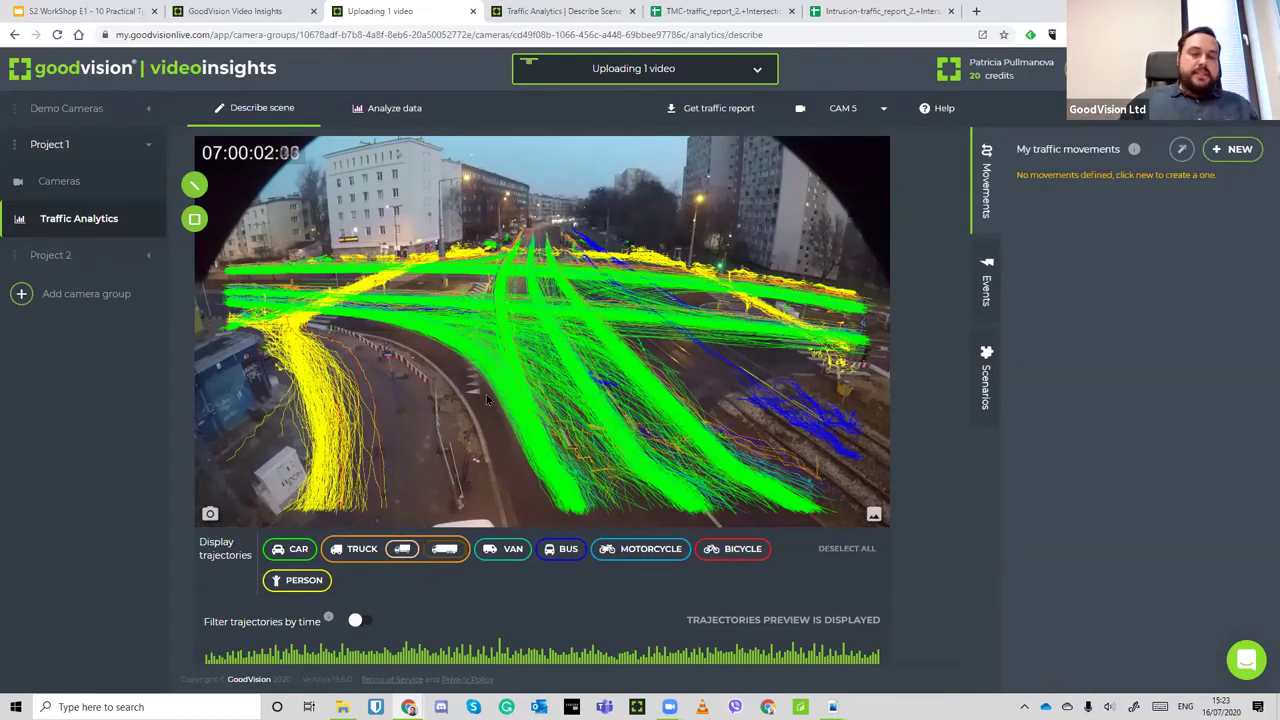
- Turn off the bicycle, motorcycle, bus and person trajectory filters on CAM 5
left_click(746, 556)
left_click(660, 552)
left_click(563, 549)
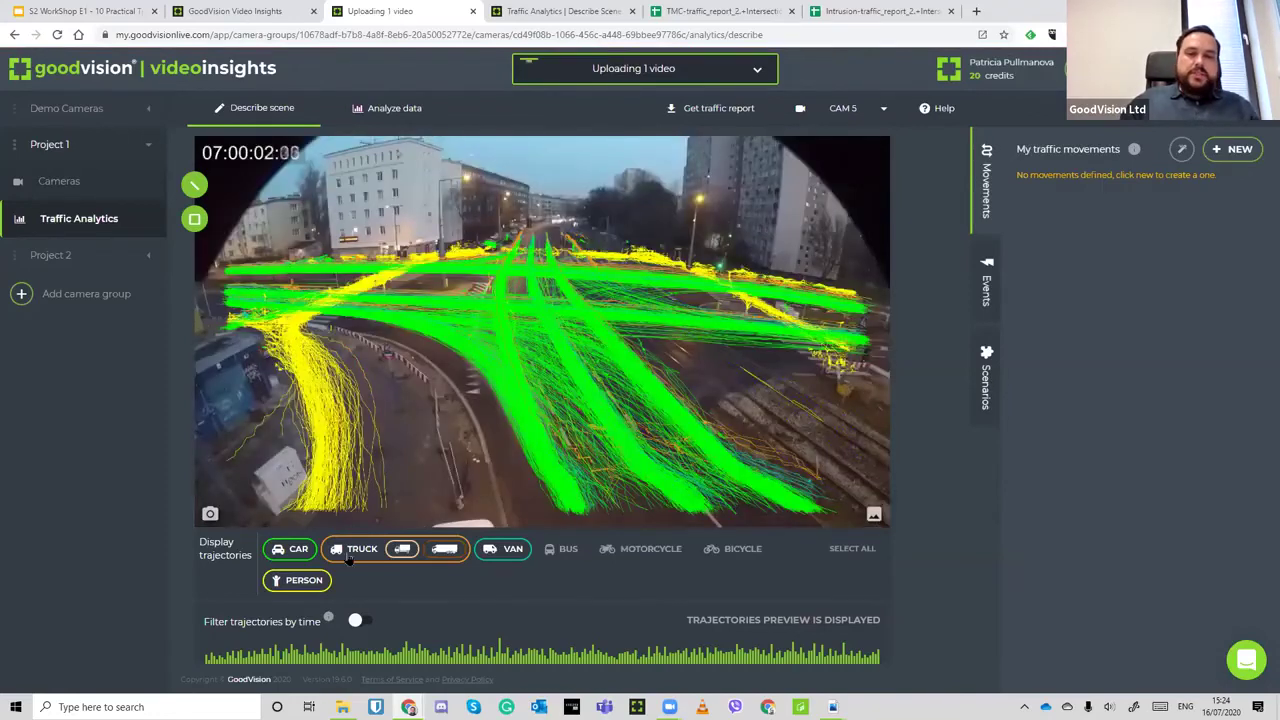
left_click(302, 582)
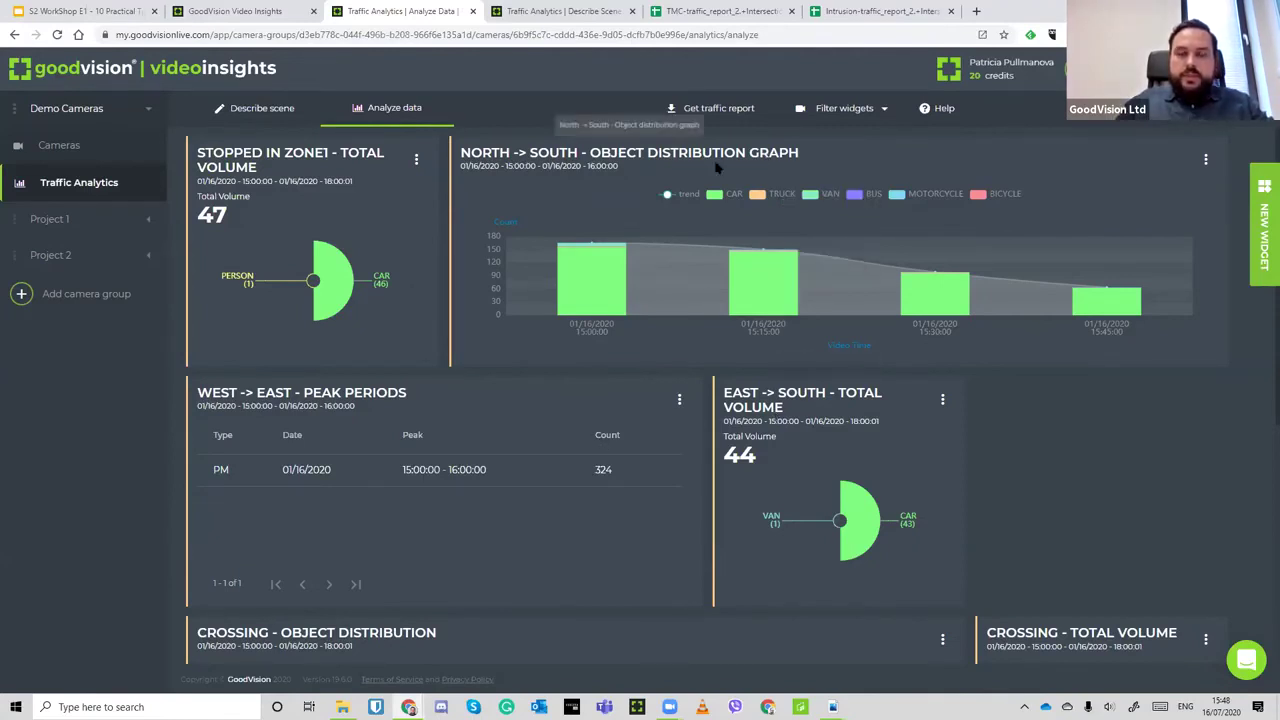
- Scroll the Analyze Data widgets down to All Movements and back to the top
scroll(760, 230, "down", 3)
scroll(828, 300, "up", 2)
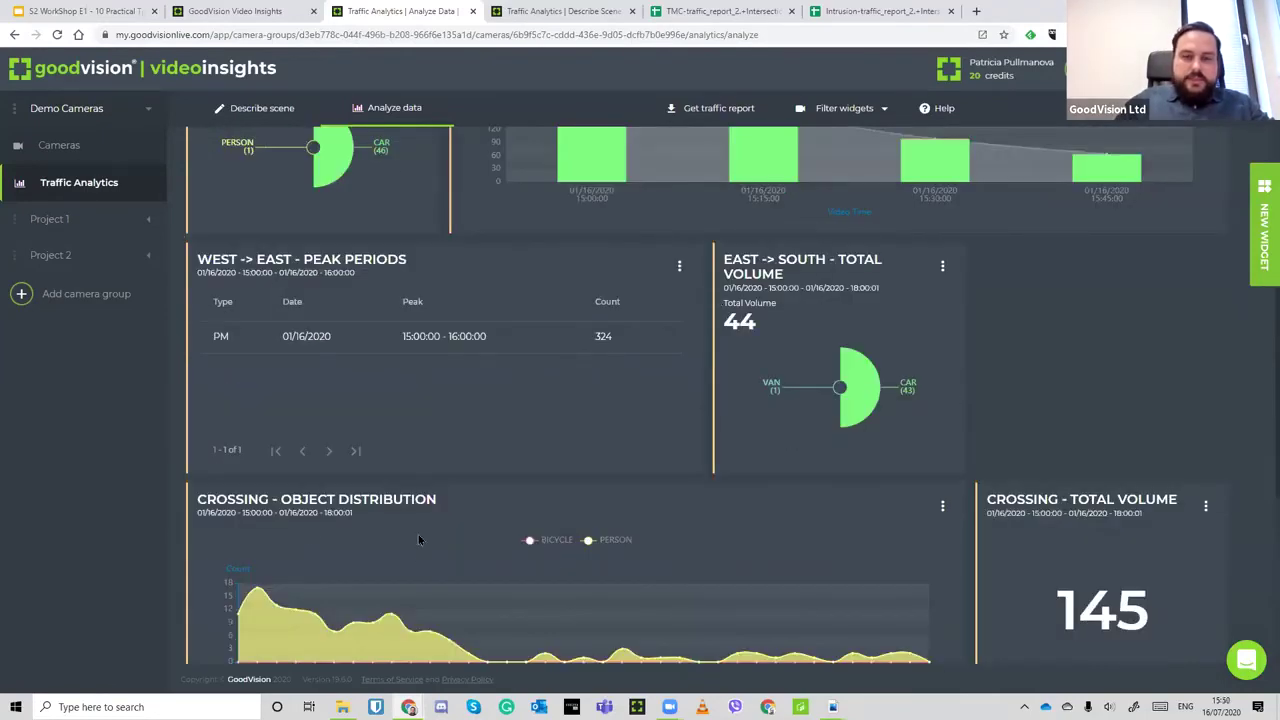
scroll(850, 590, "down", 1)
scroll(950, 550, "down", 1)
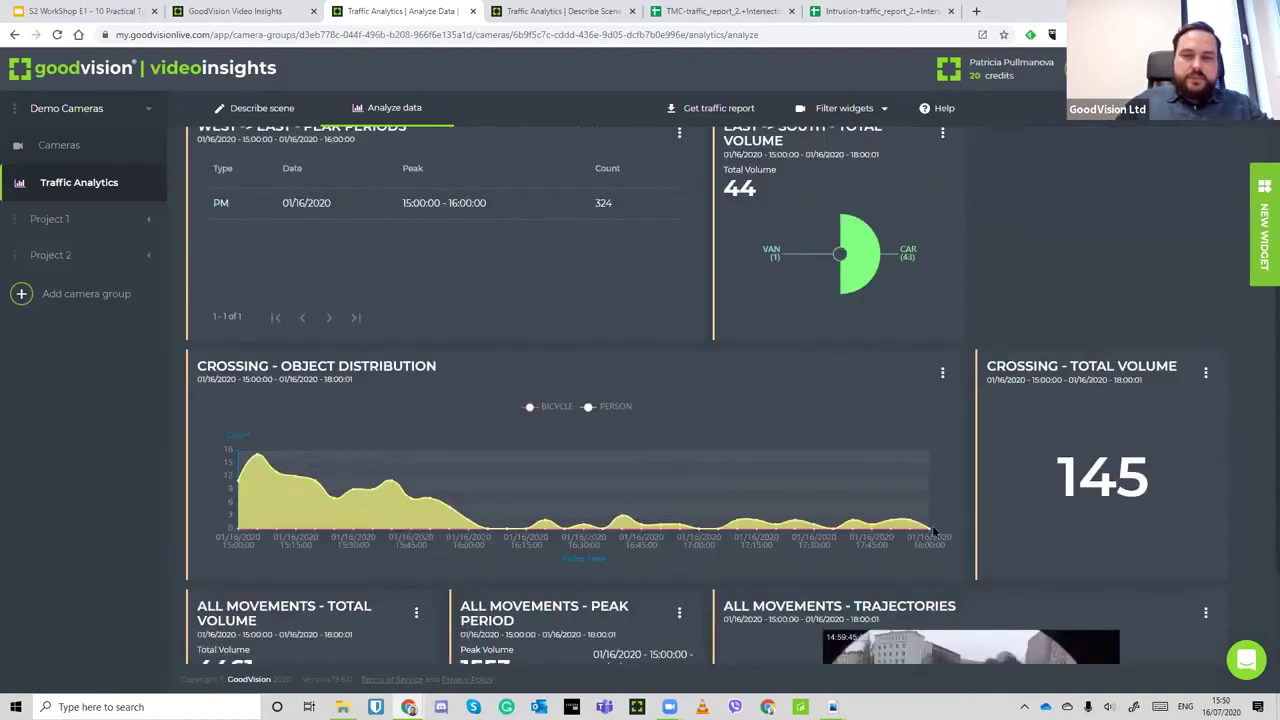
scroll(935, 532, "down", 2)
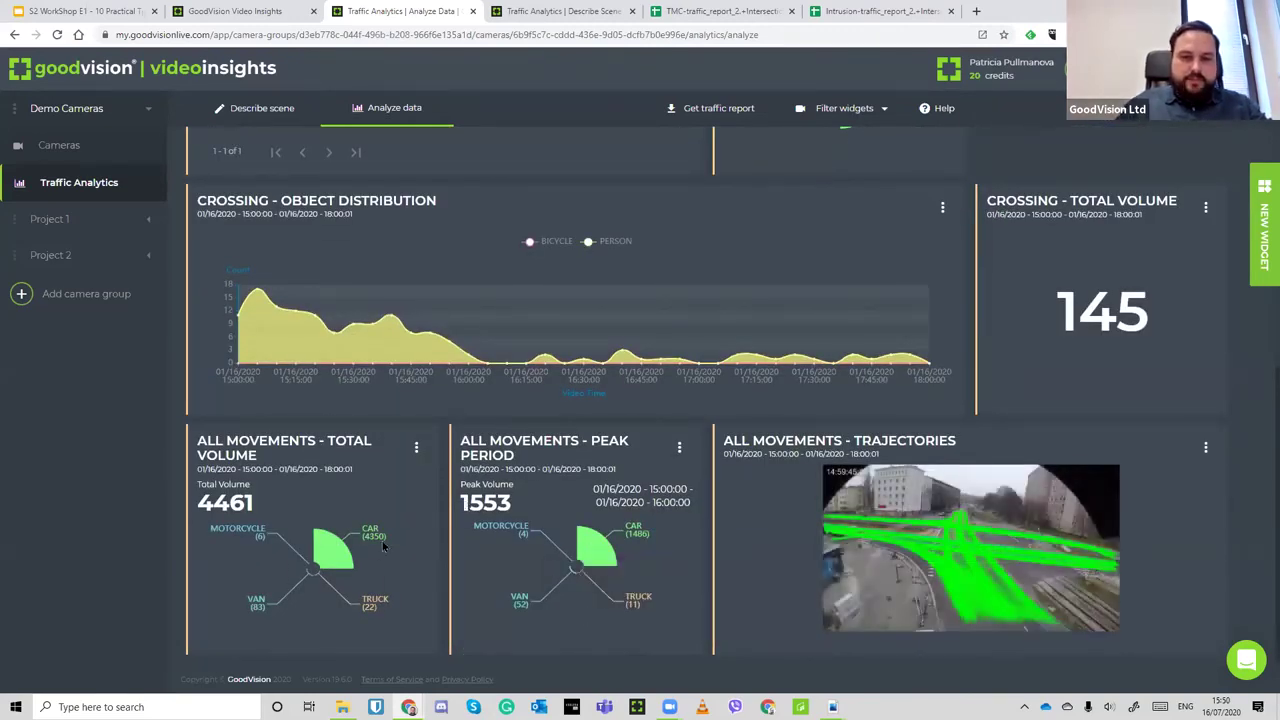
scroll(560, 570, "up", 2)
scroll(596, 572, "up", 2)
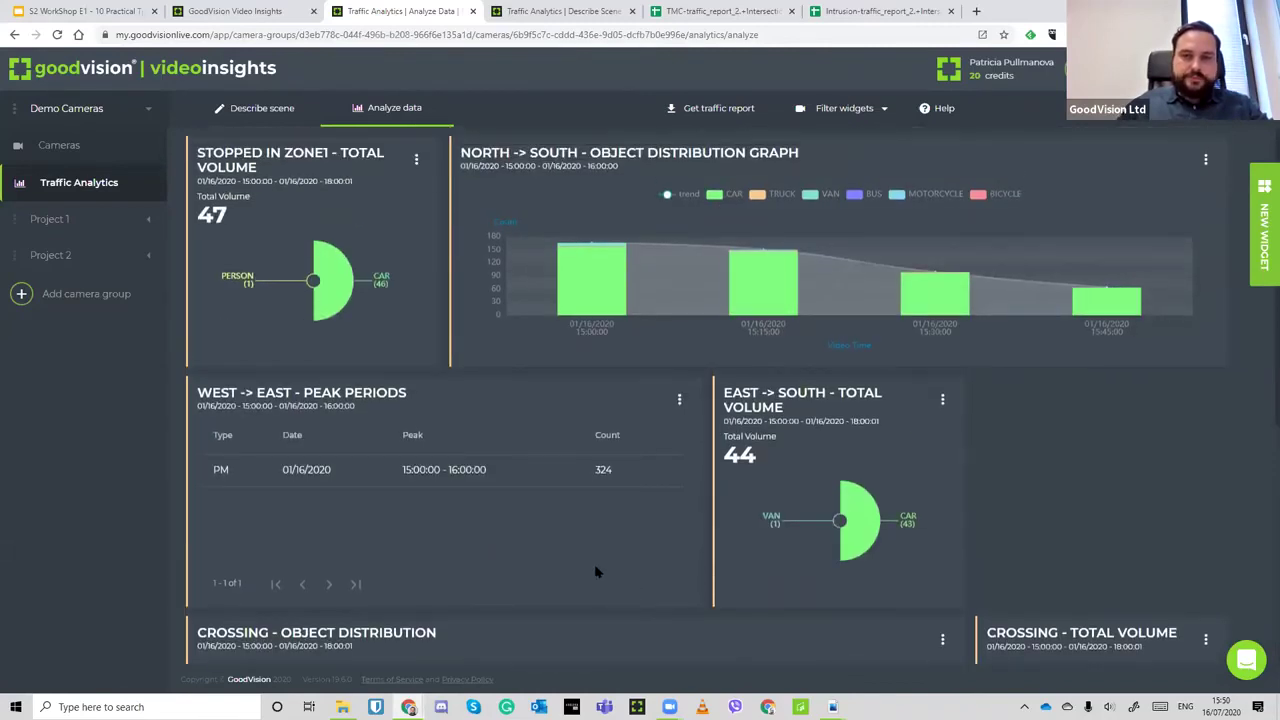